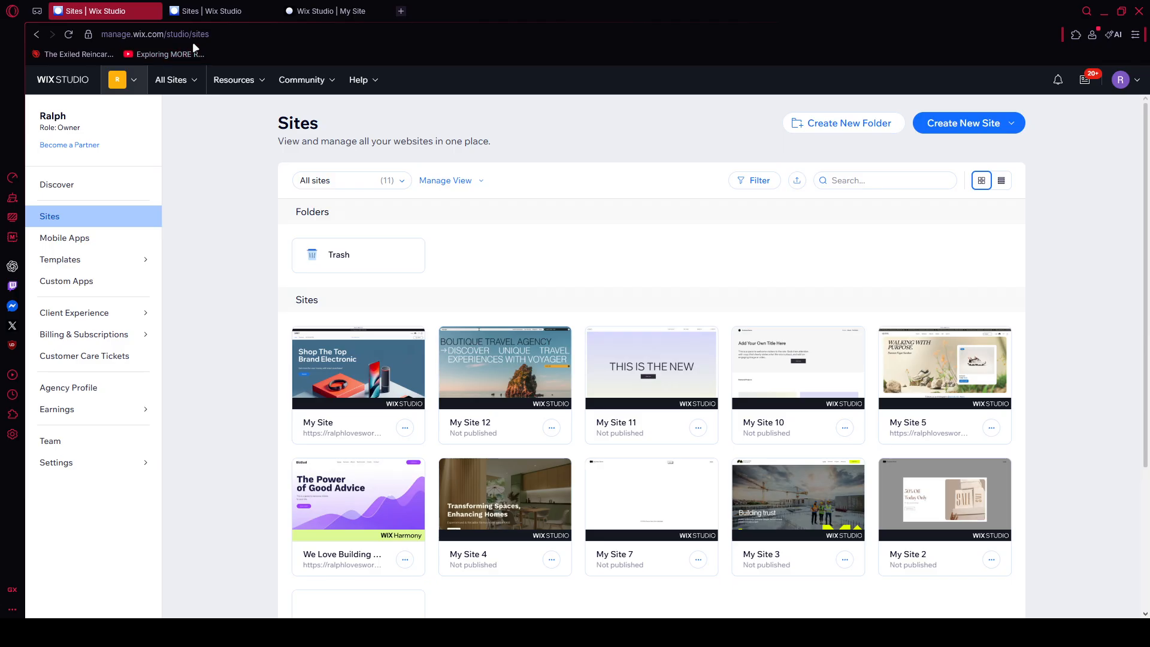
Step: Switch to the open My Site editor and add a blank section between the "Sale is on!" banner and New Products
mouse_move(365, 368)
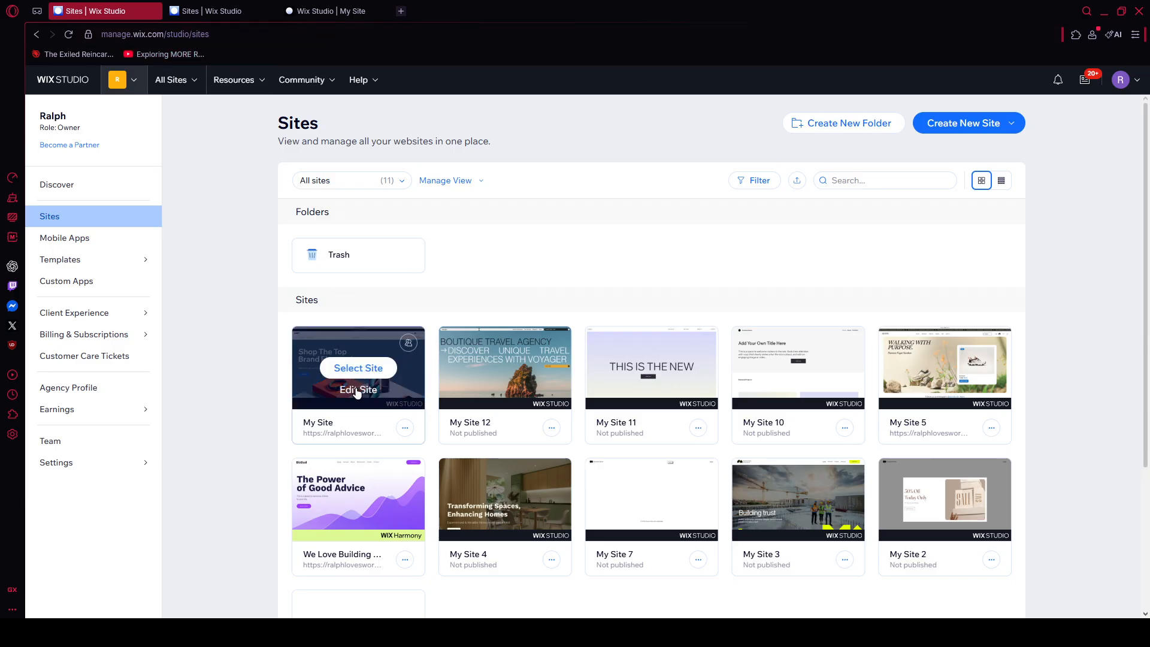
left_click(334, 11)
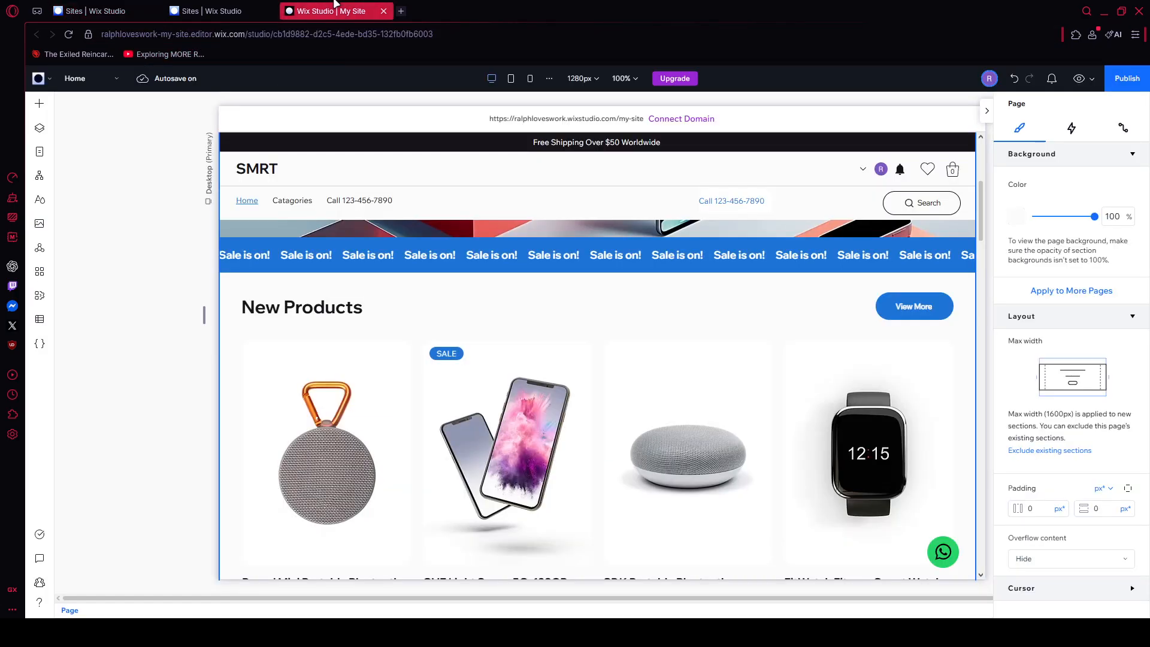
mouse_move(593, 271)
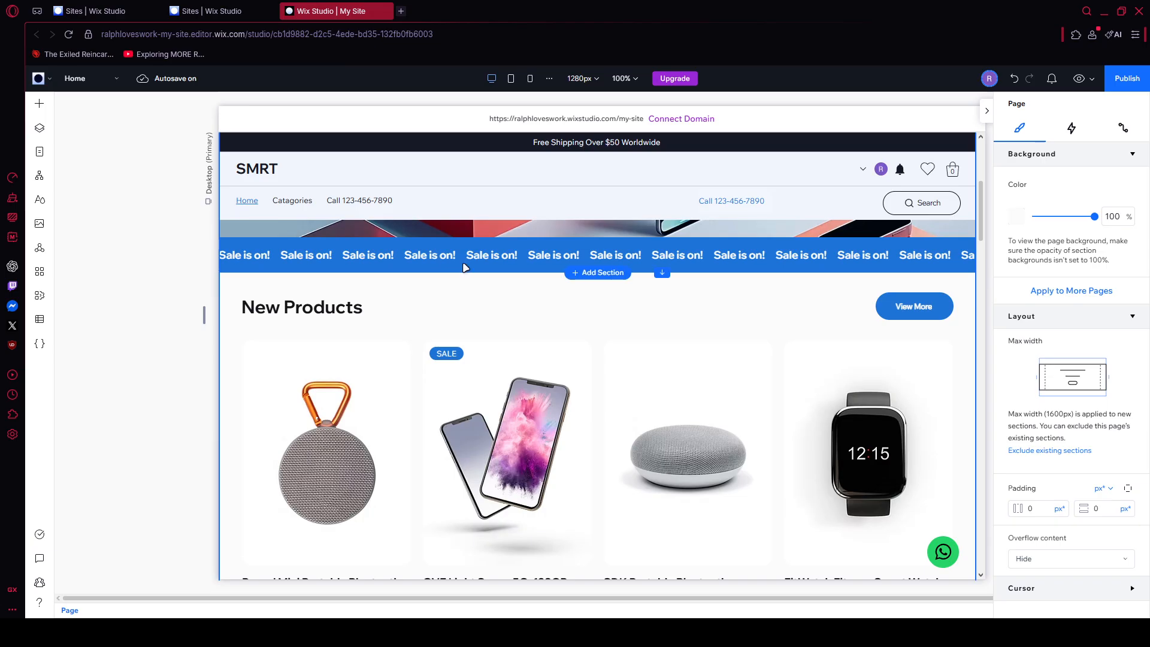
left_click(611, 275)
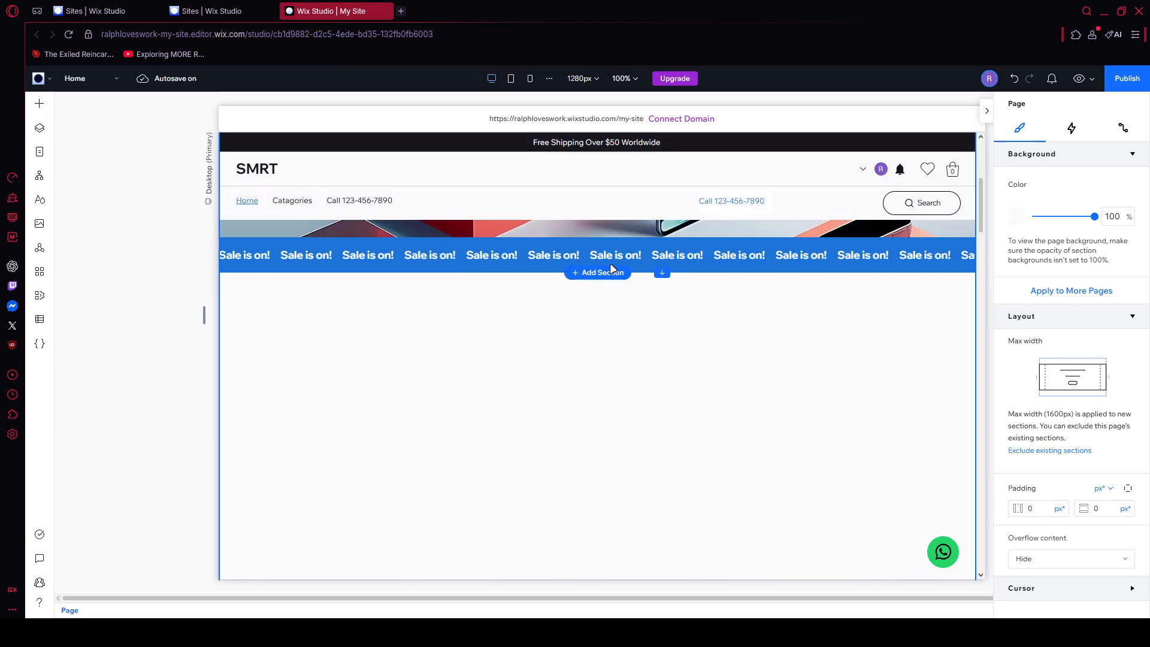
left_click(524, 365)
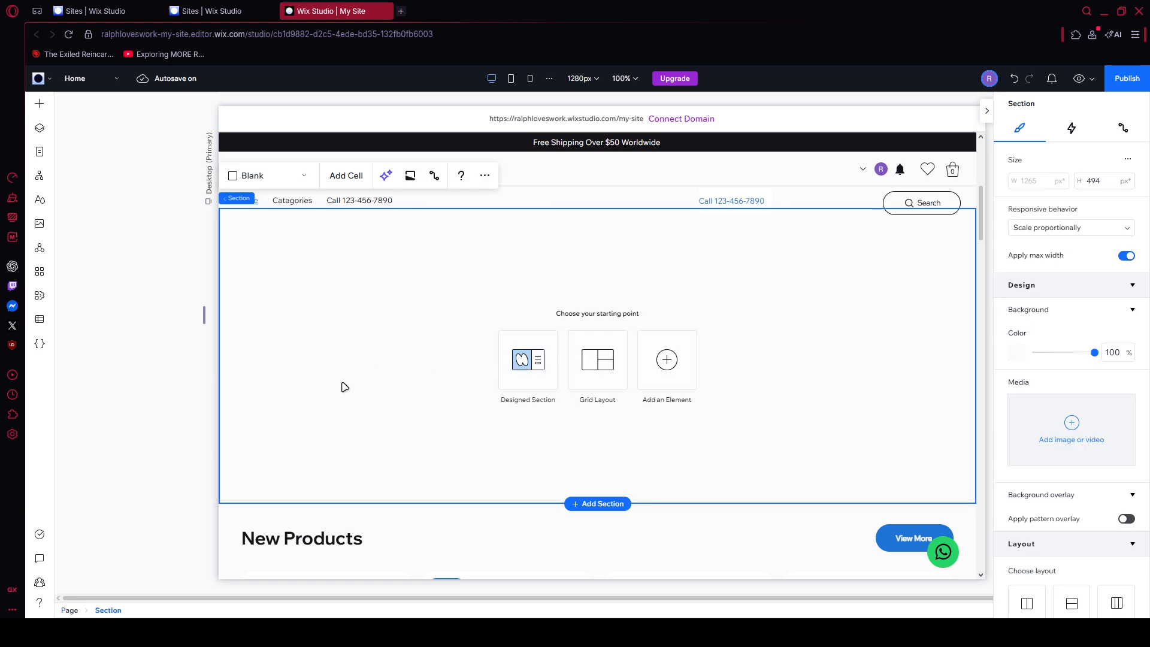
scroll(468, 402, "up", 3)
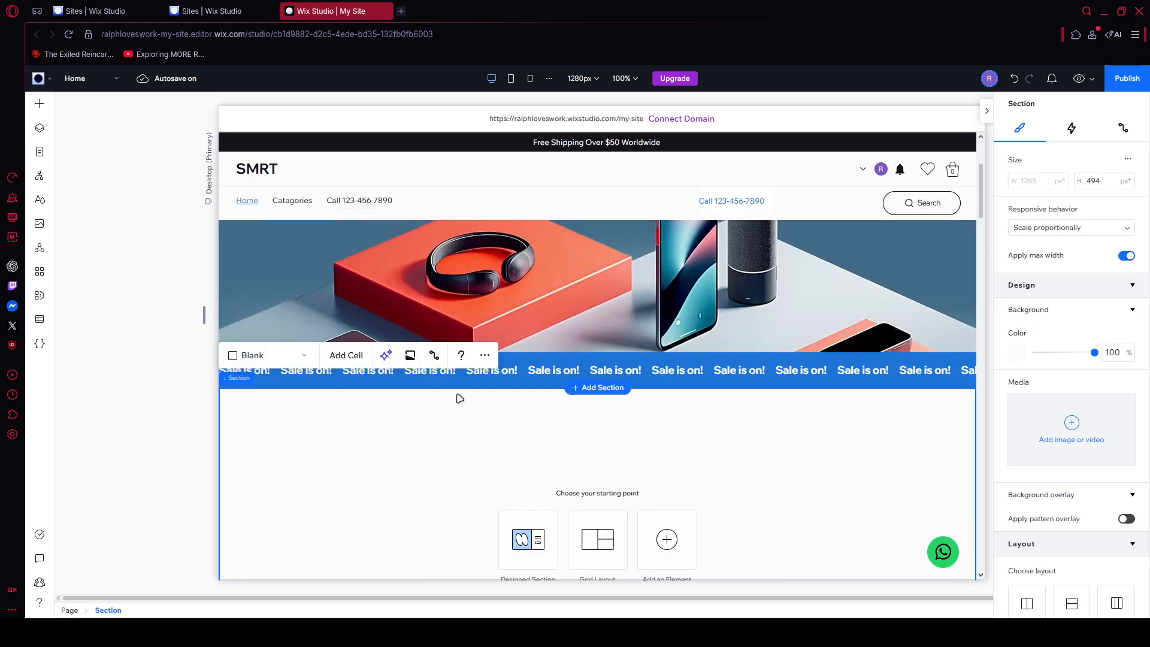
scroll(461, 395, "down", 2)
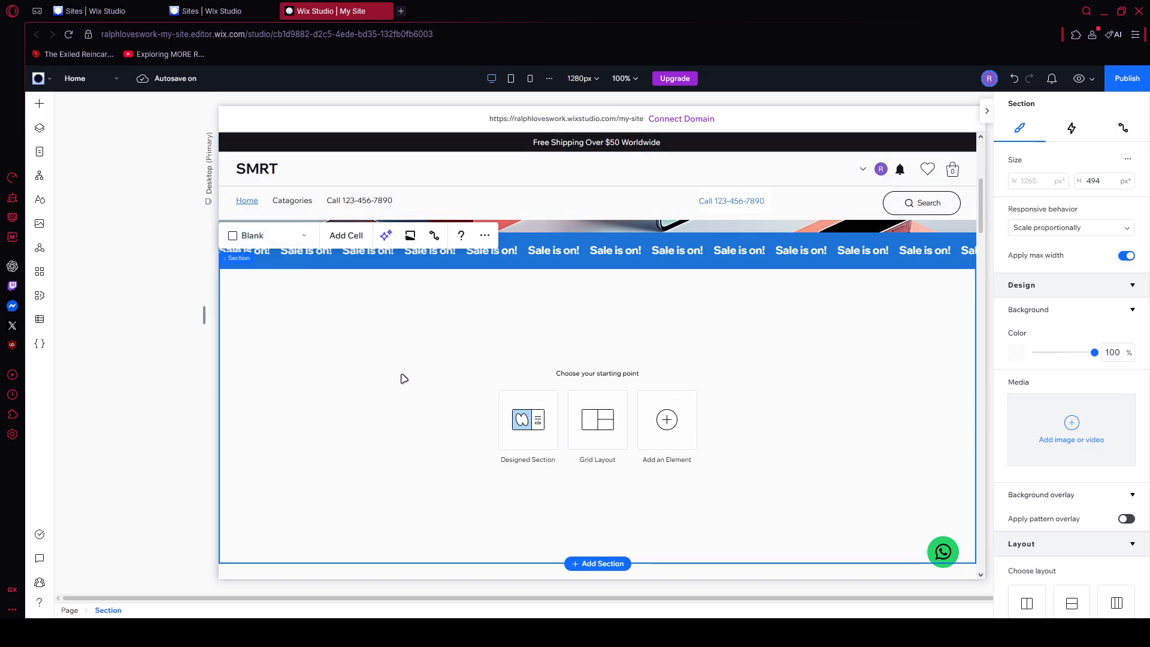
Step: Search the addable elements for "forms" and add an existing-form element to the new blank section
left_click(40, 105)
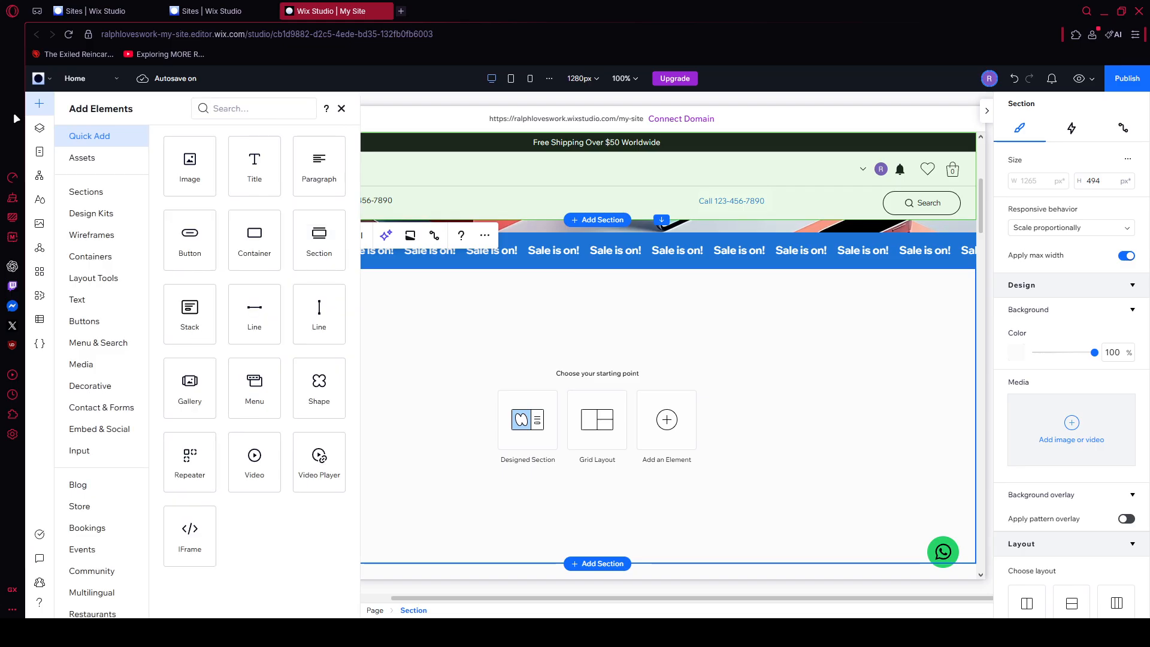
left_click(232, 111)
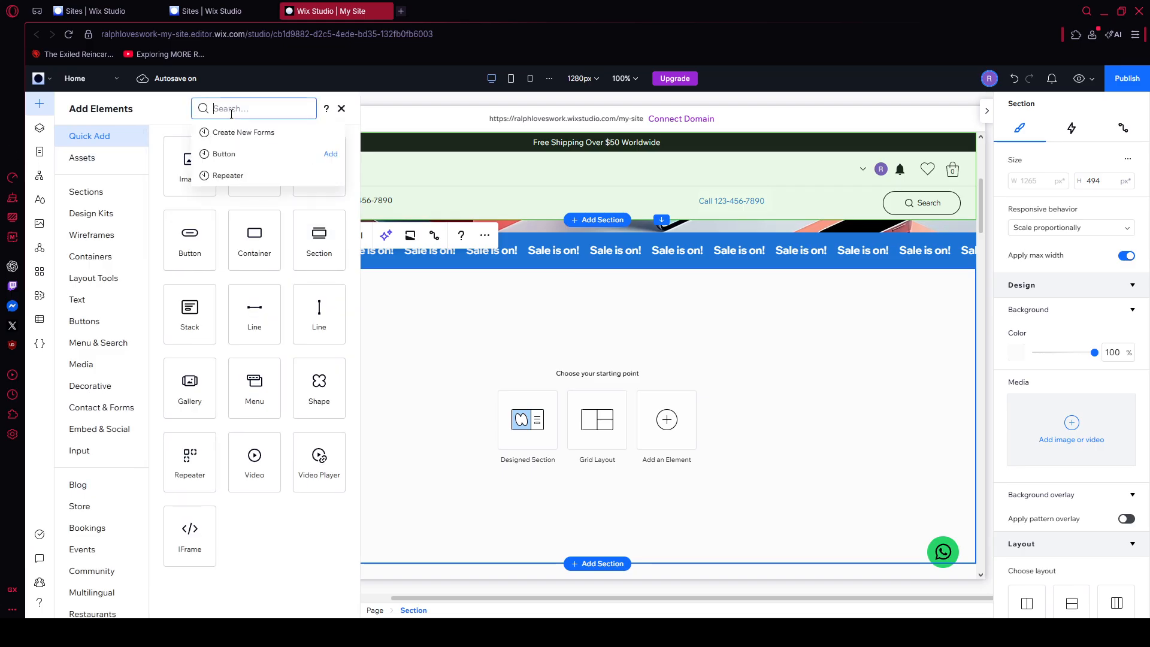
type("forms")
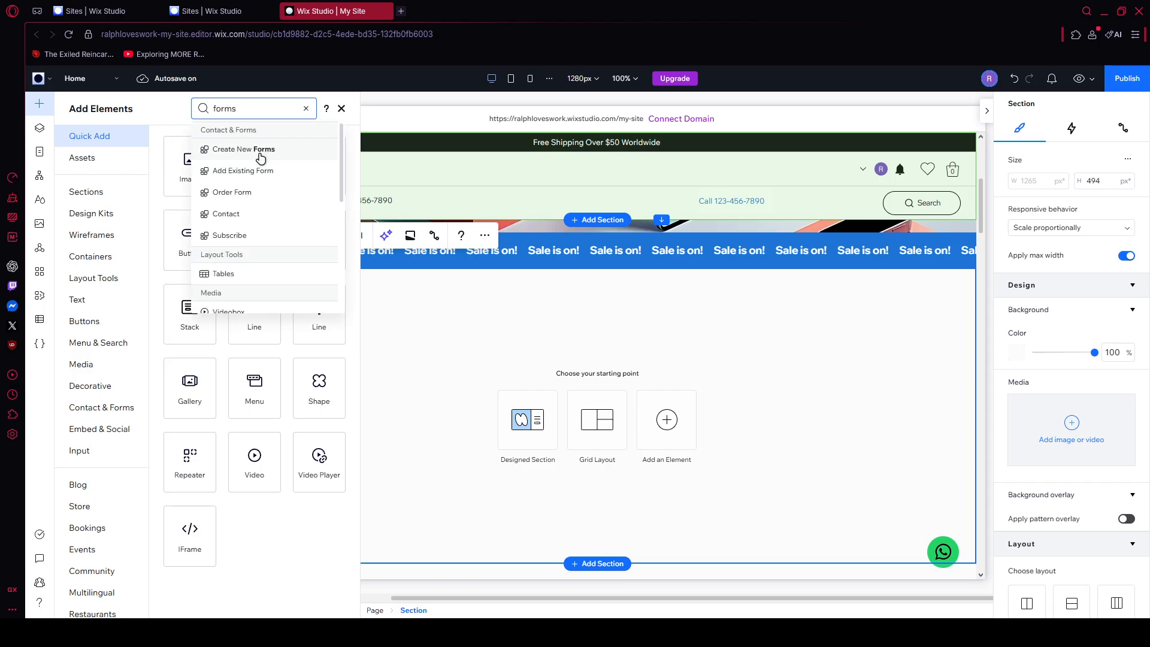
left_click(234, 173)
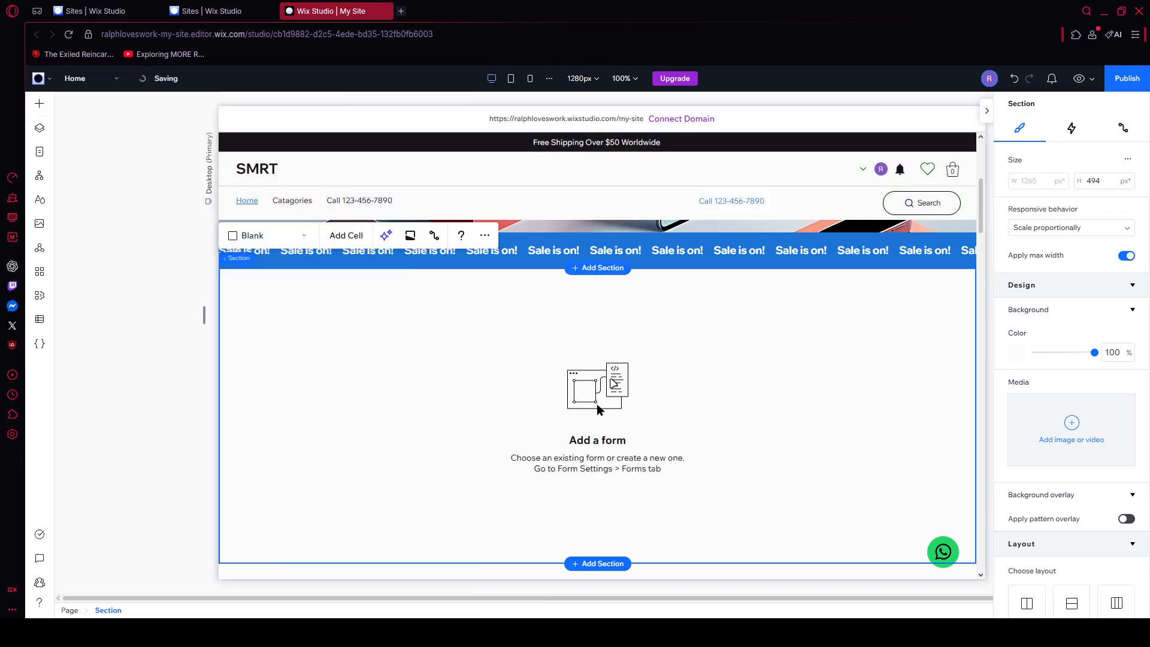
Step: Choose My Form 1 as the form displayed by the form element in the new section
left_click(616, 381)
scroll(616, 382, "down", 1)
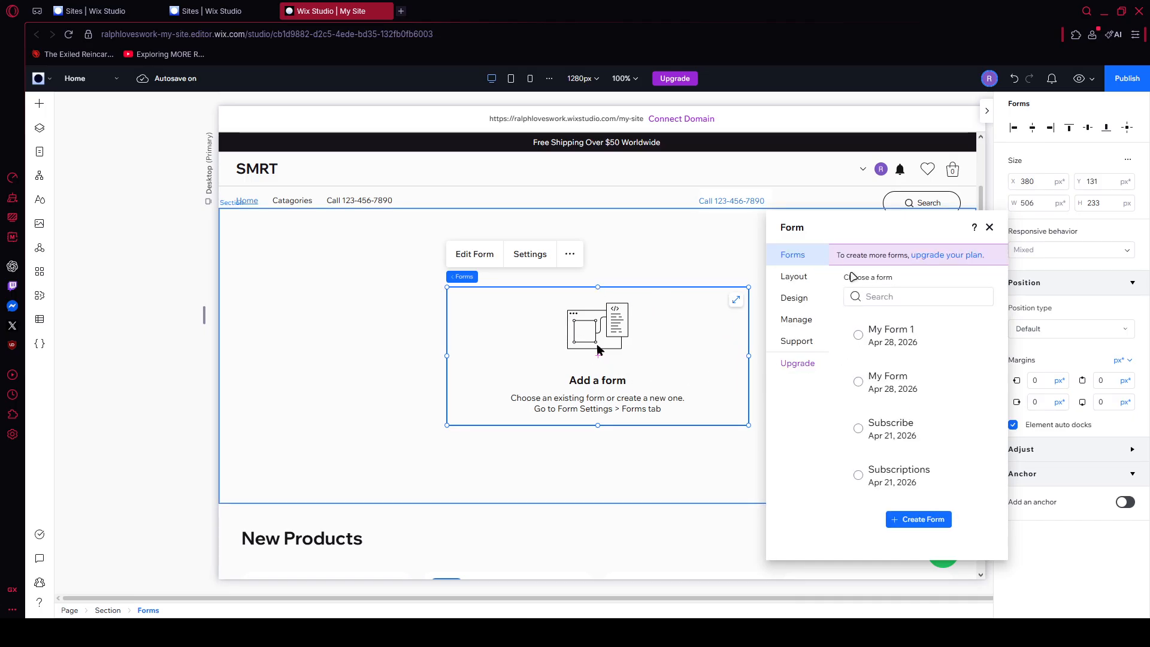
left_click(859, 335)
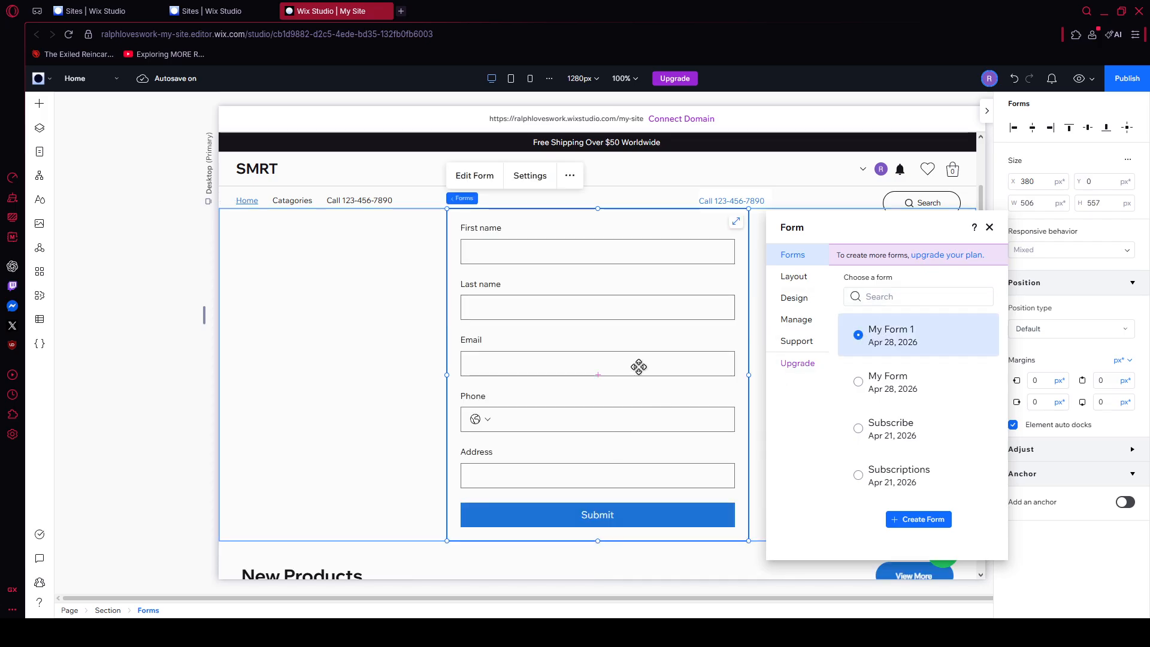
left_click(408, 330)
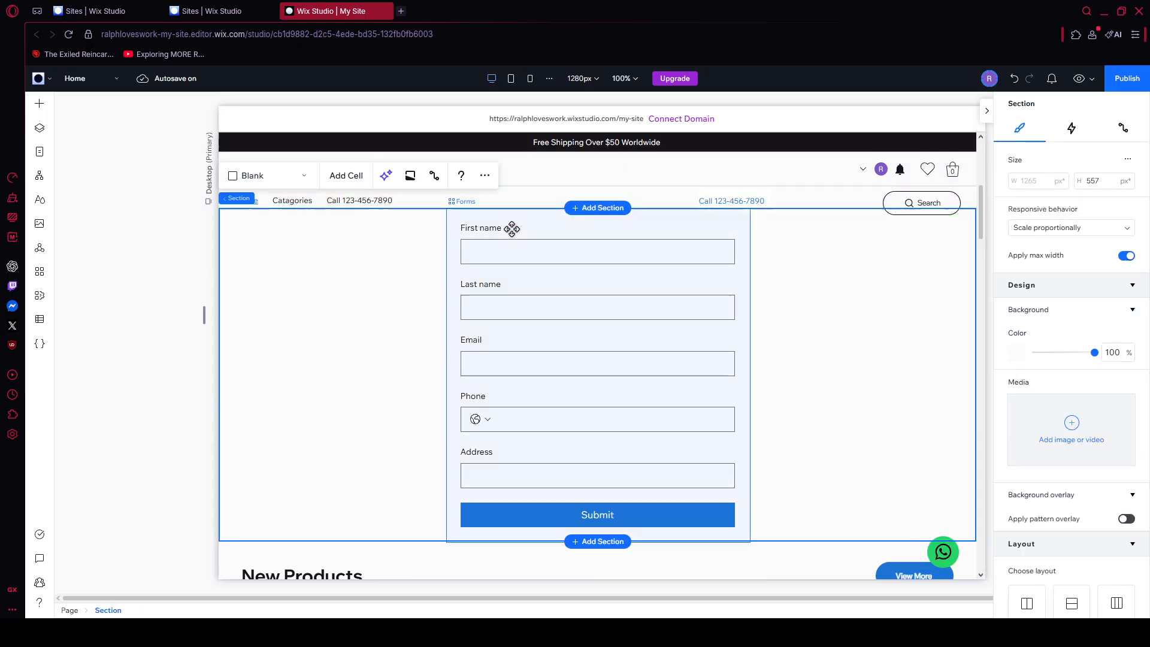
Step: Open My Form 1 for editing and examine its general settings, including the required field style options
left_click(531, 260)
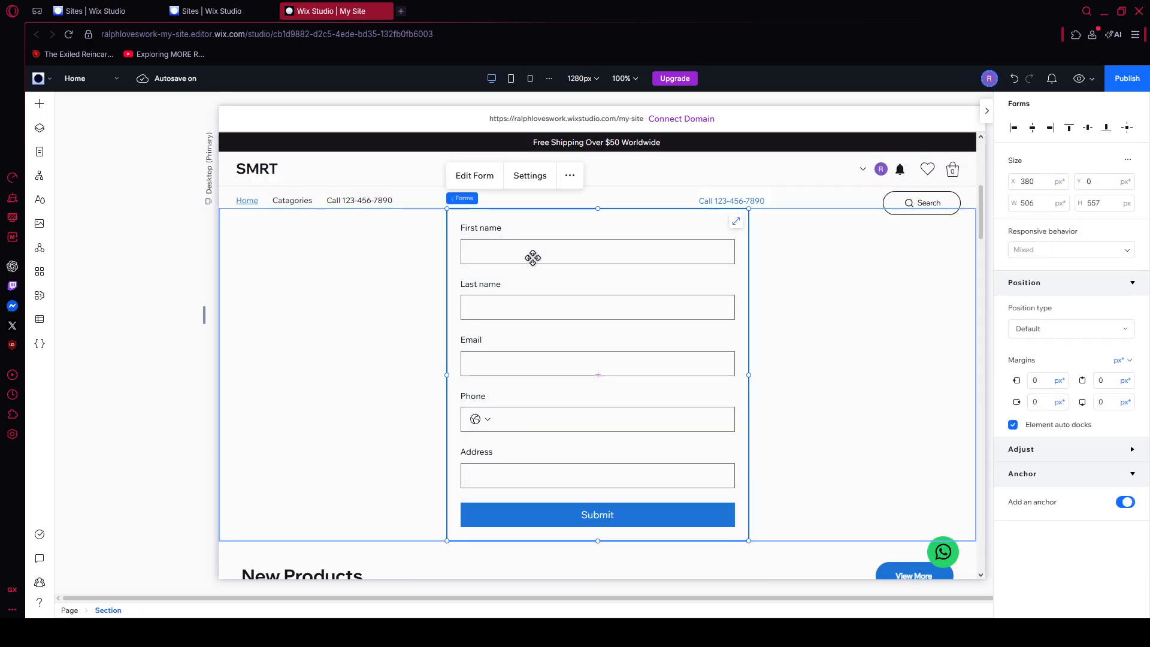
left_click(489, 183)
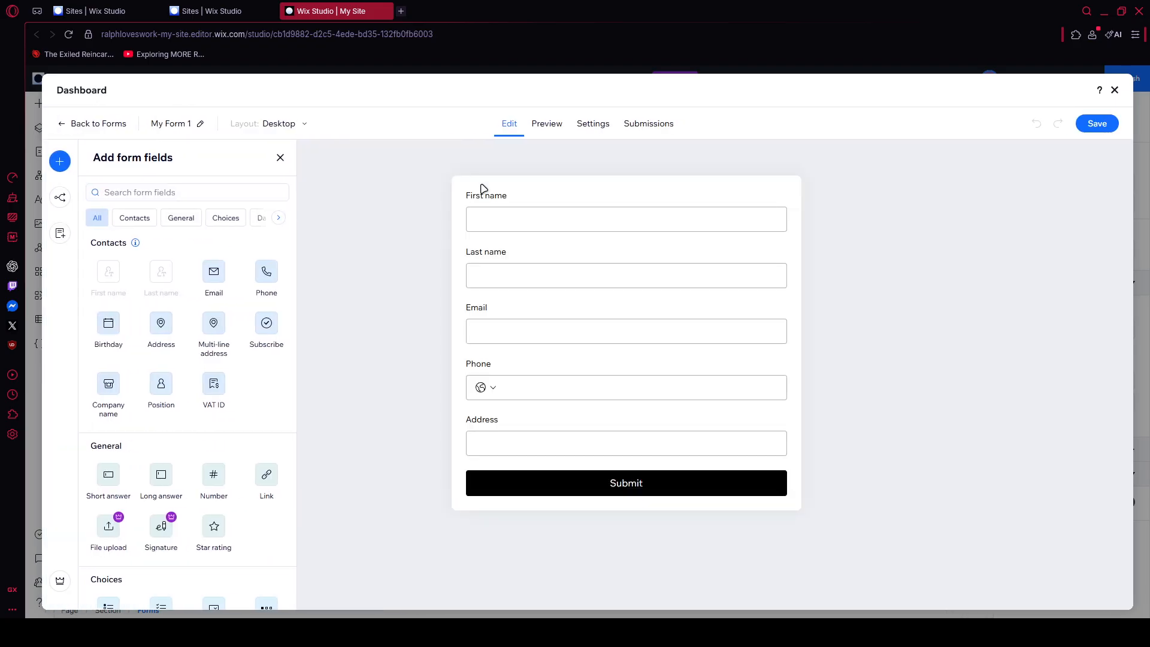
left_click(589, 124)
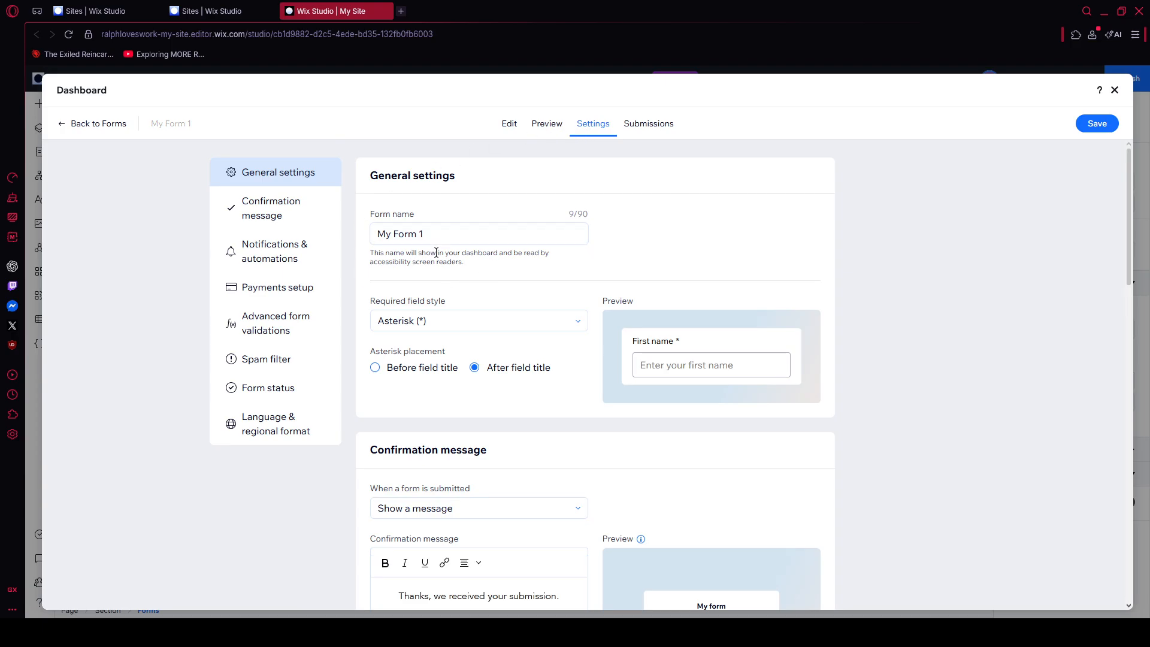
scroll(483, 326, "down", 2)
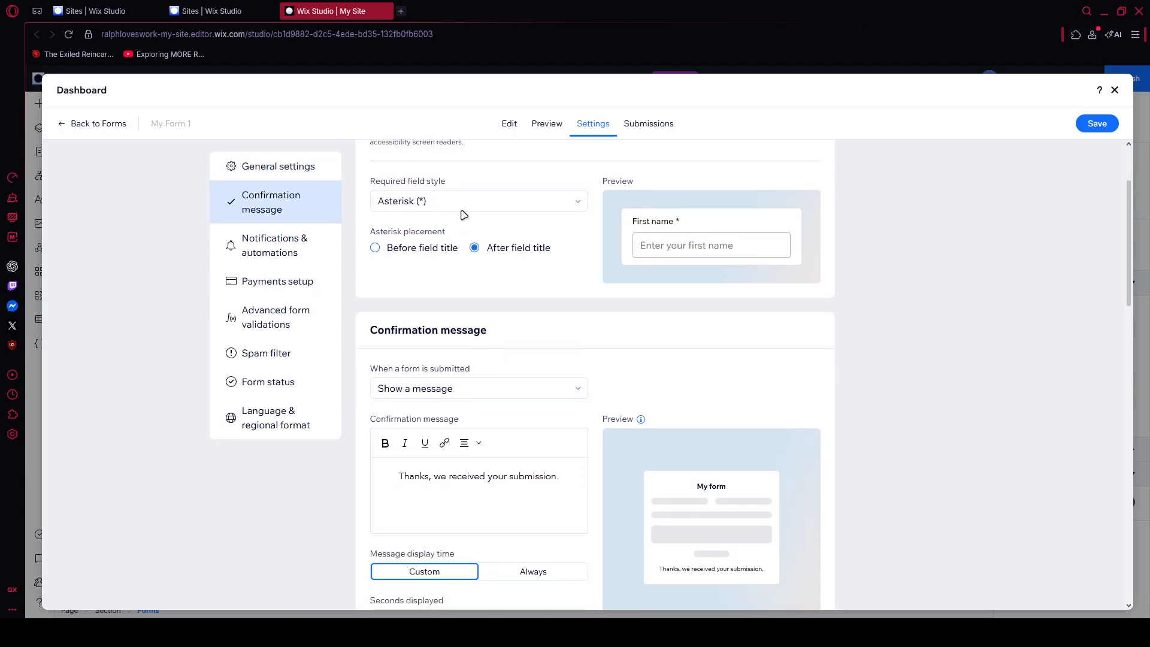
scroll(464, 215, "up", 2)
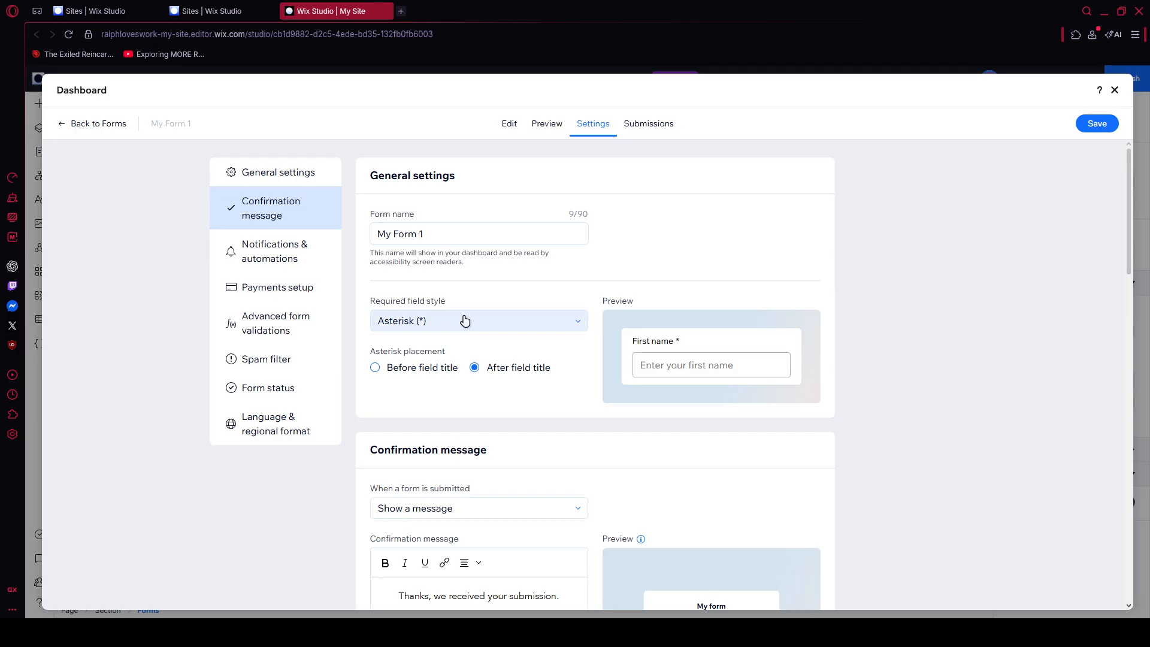
left_click(465, 321)
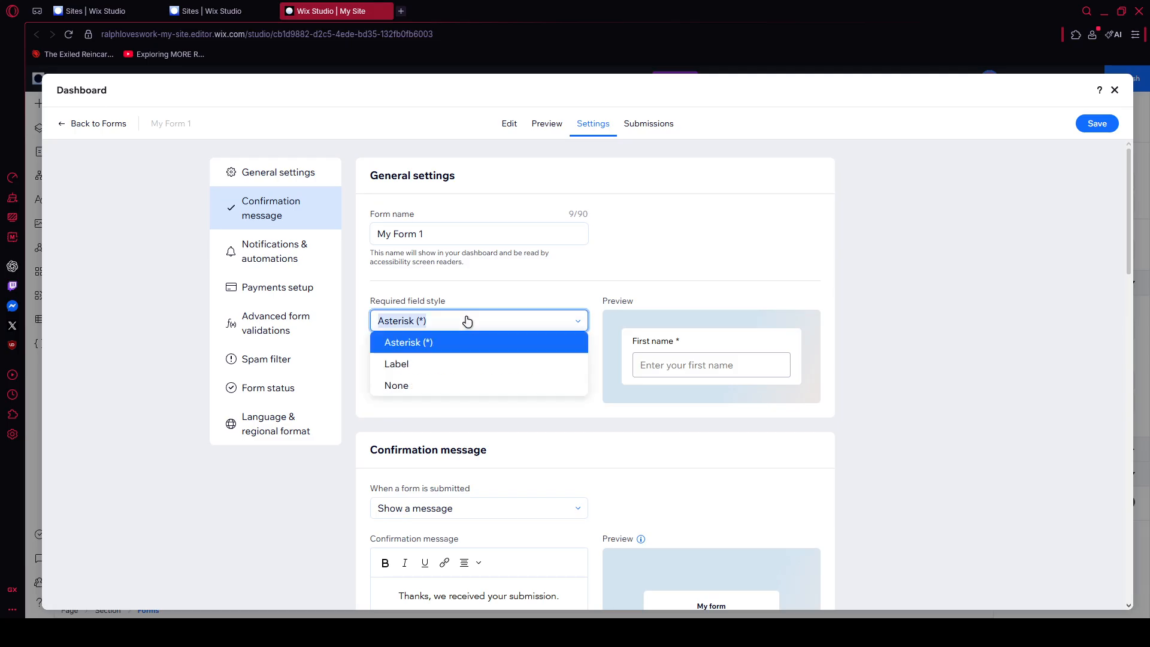
left_click(559, 281)
Step: Examine the form's confirmation message settings, including the Custom and Always display times and the seconds displayed
scroll(493, 332, "down", 4)
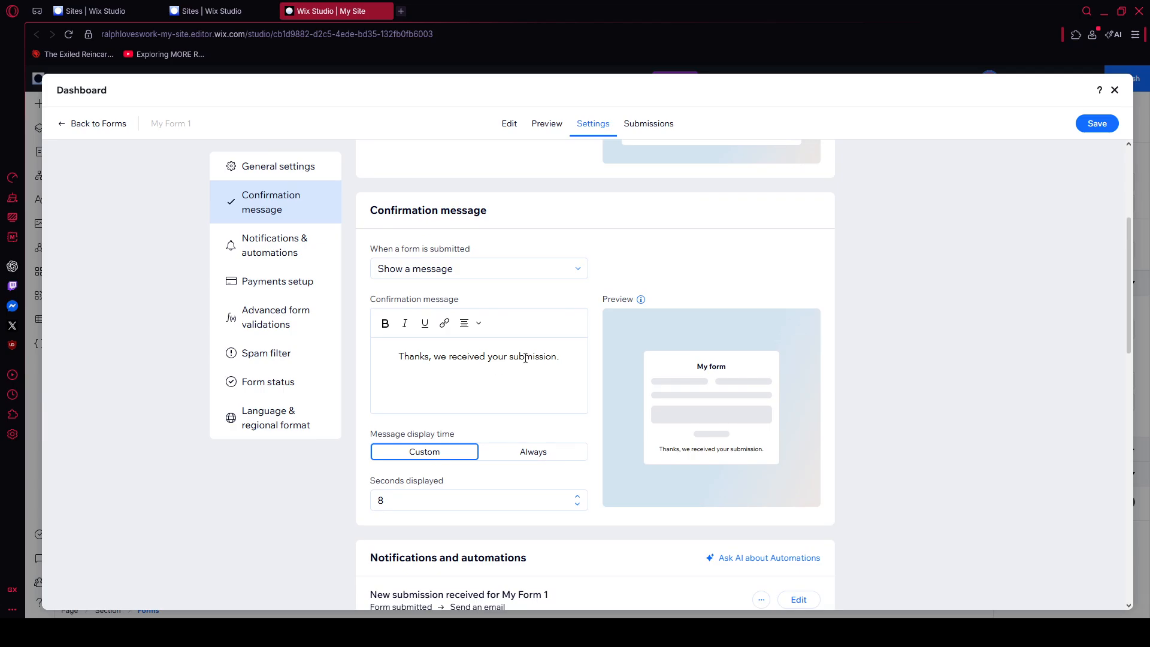
scroll(489, 371, "down", 2)
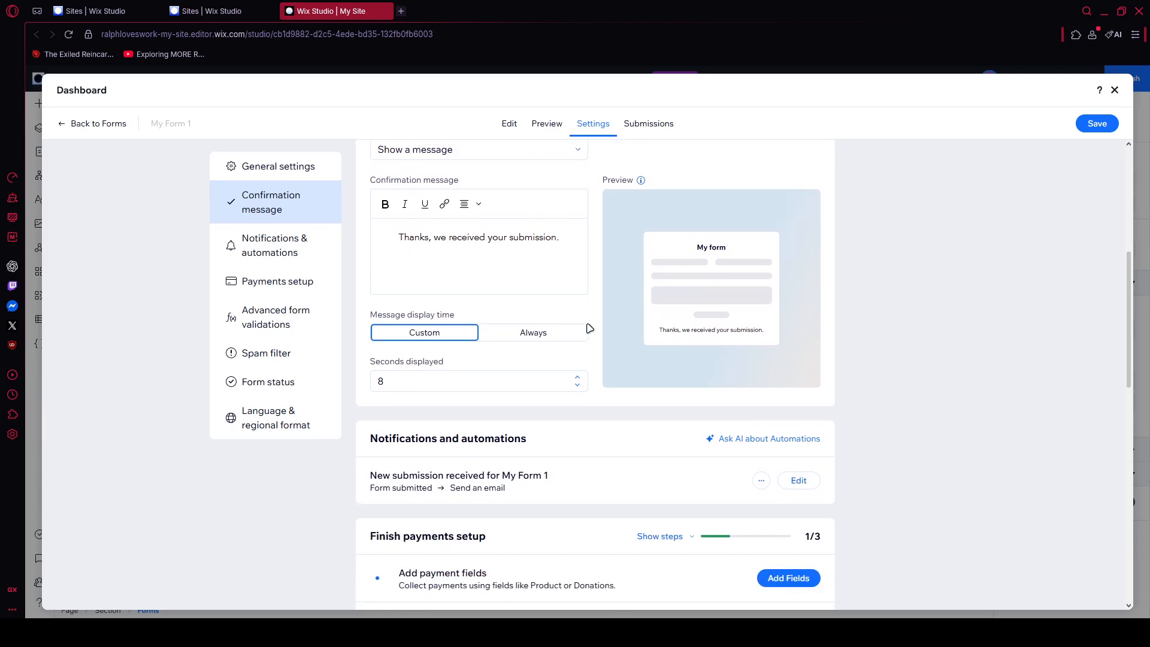
left_click(525, 334)
left_click(442, 334)
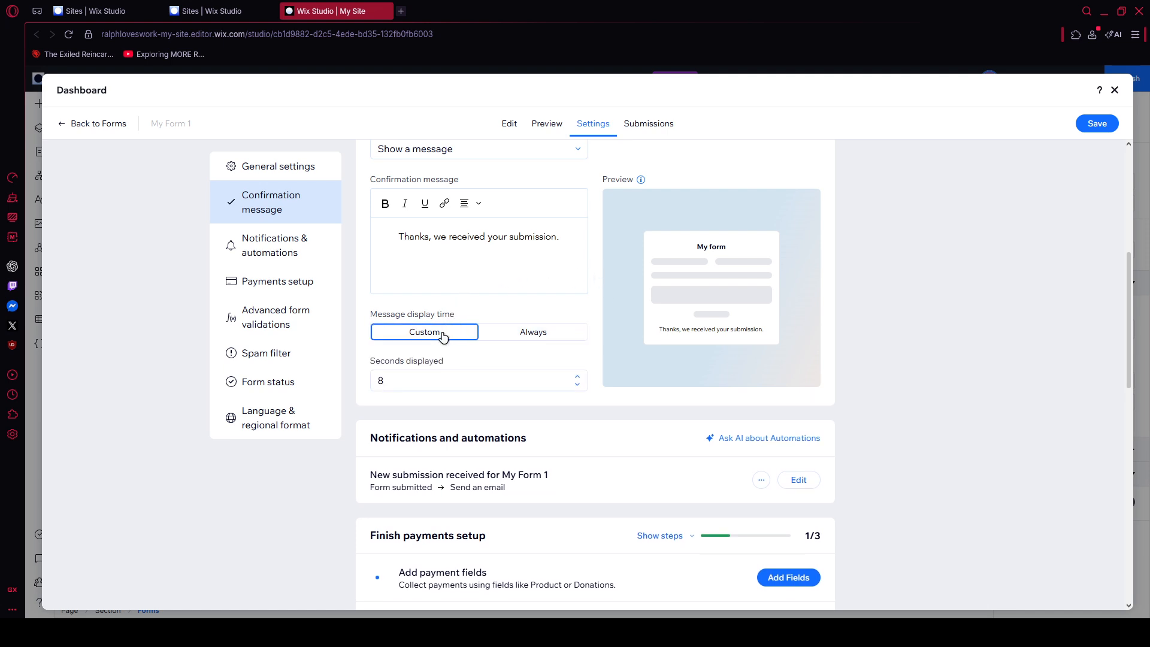
left_click(436, 379)
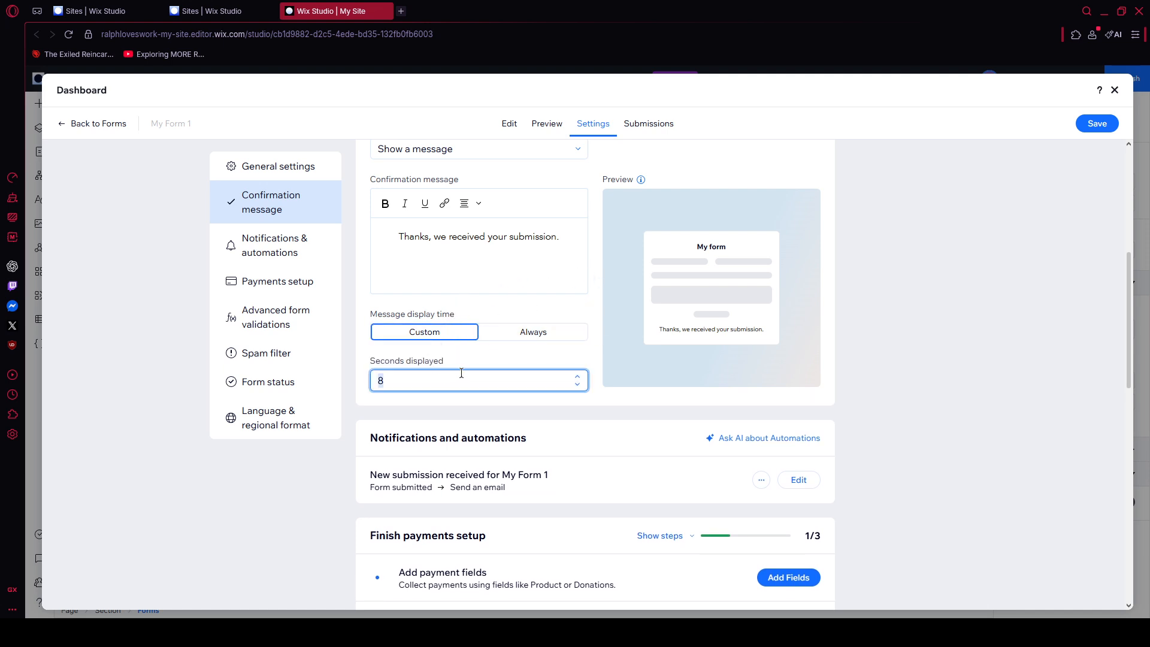
left_click(418, 411)
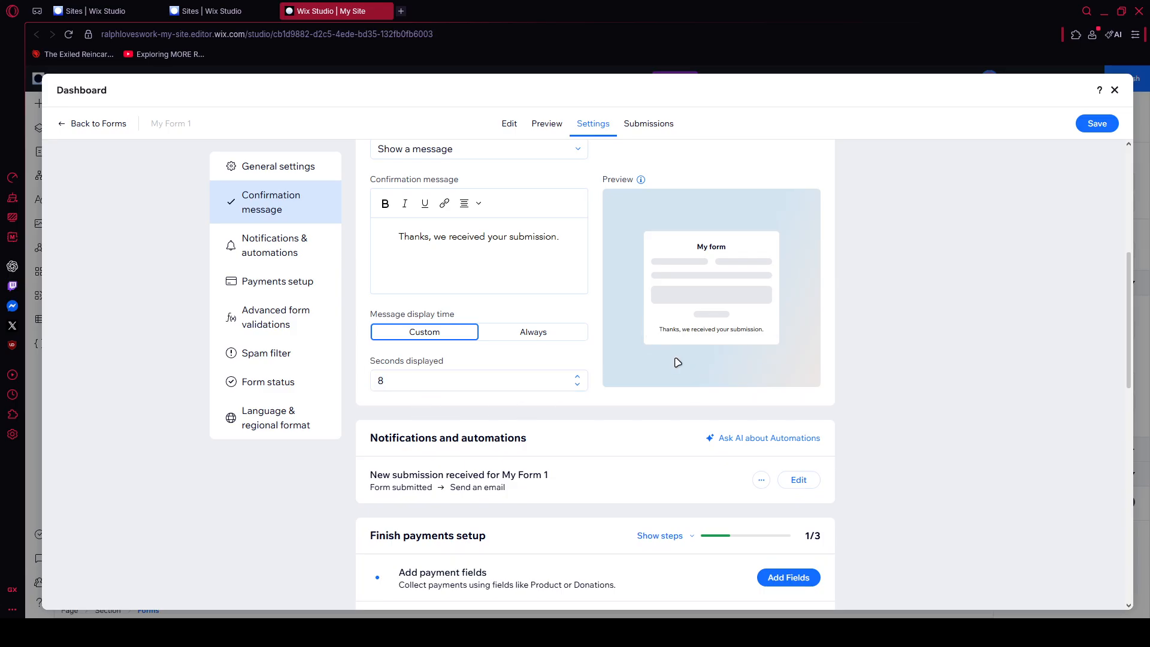
Step: Review the form's notification, payment, validation and spam filter settings, and close the form dashboard
scroll(605, 436, "down", 2)
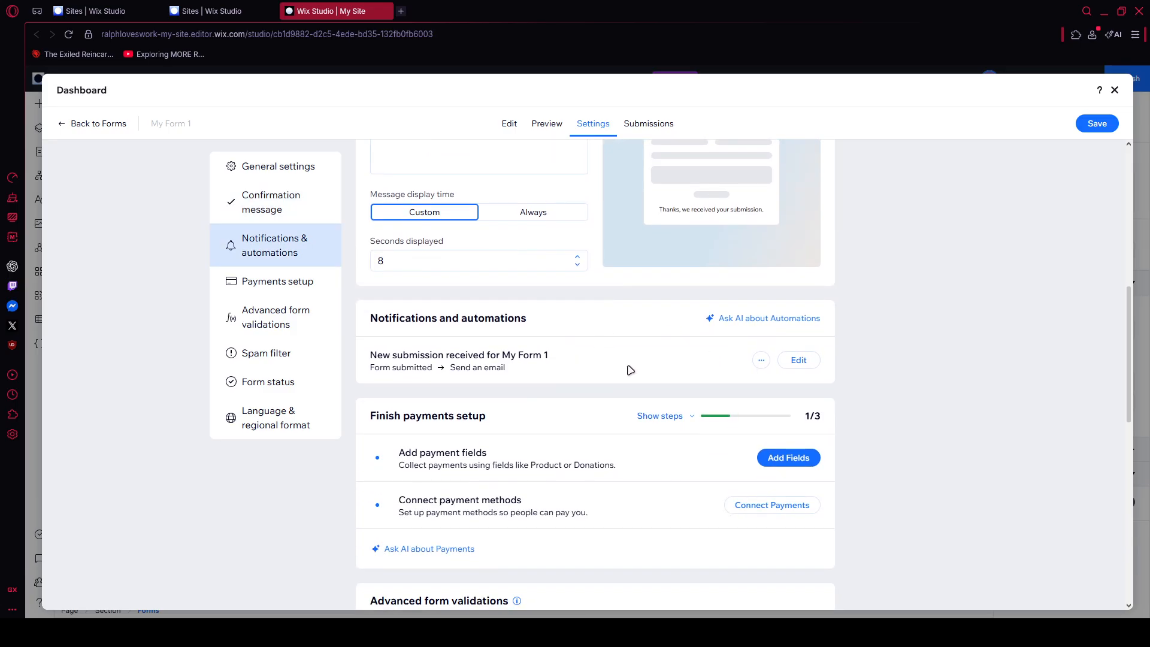
scroll(488, 395, "down", 2)
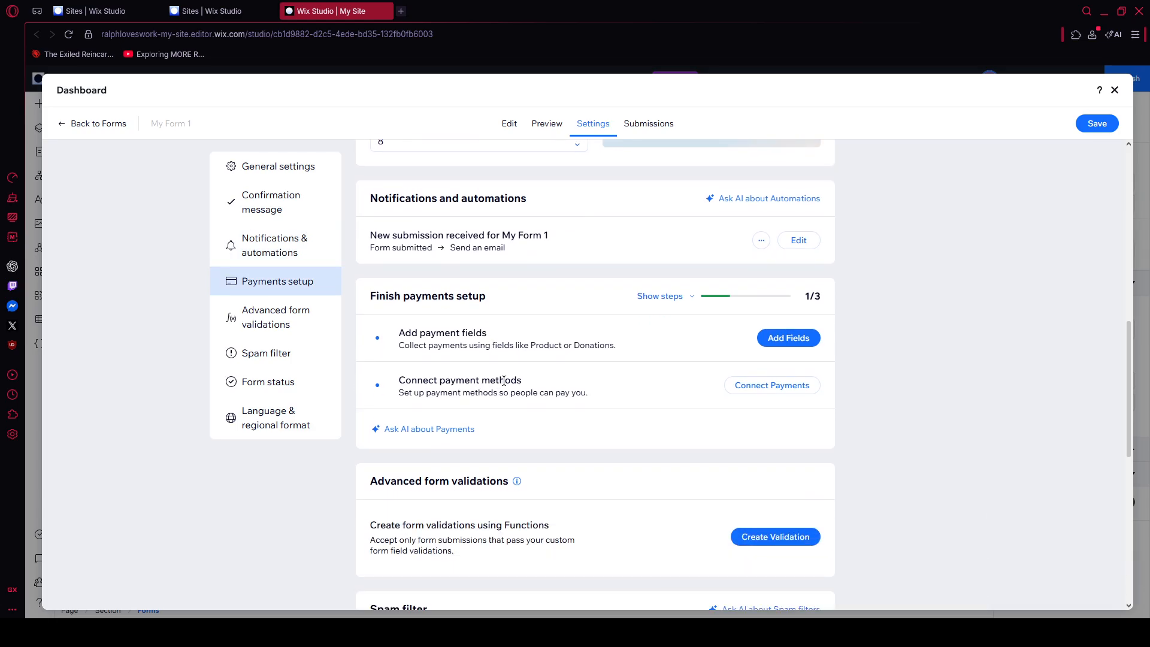
scroll(467, 389, "down", 3)
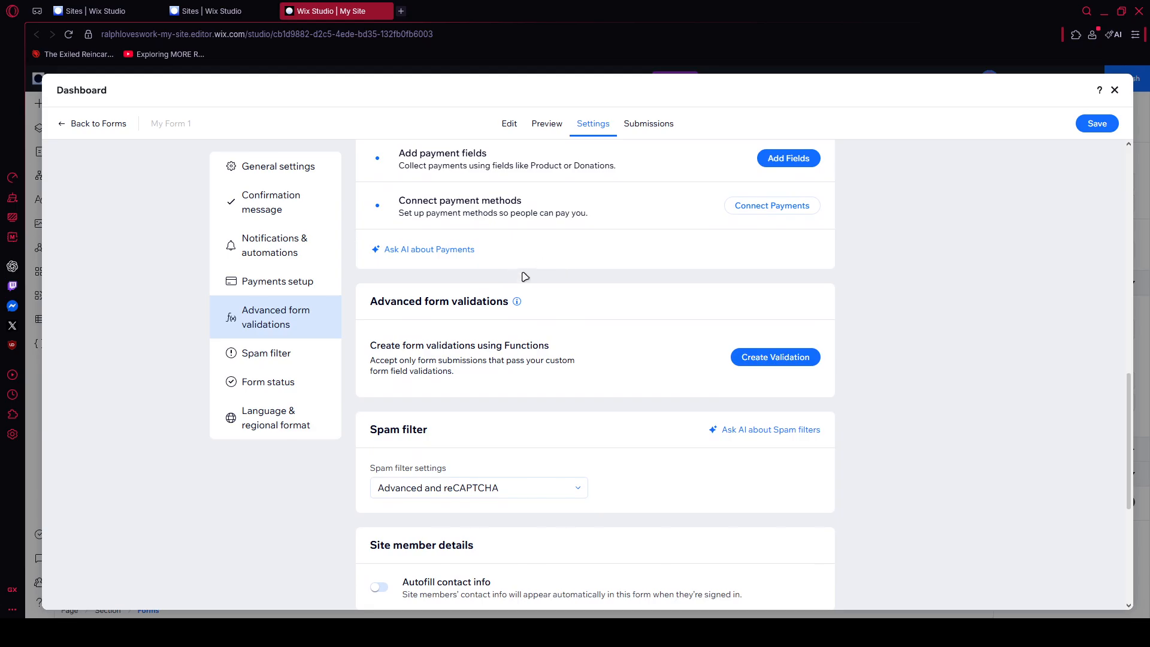
left_click(1115, 91)
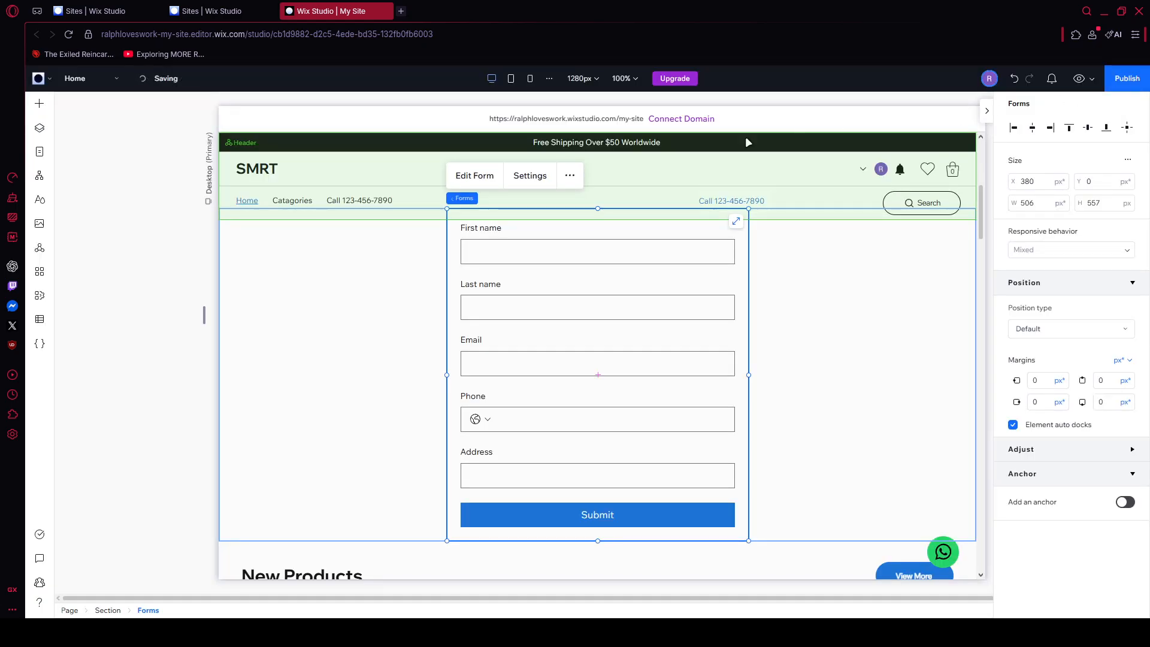
Step: Look through the placed form element's layout, design and manage settings, and close them
left_click(552, 175)
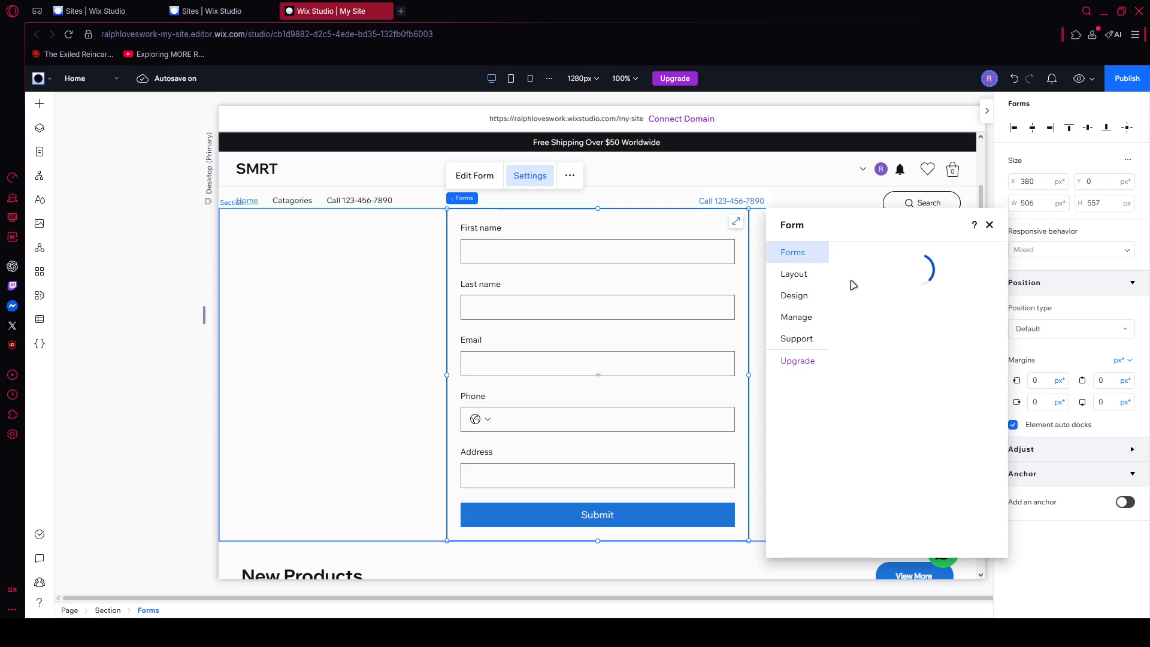
left_click(800, 277)
left_click(791, 301)
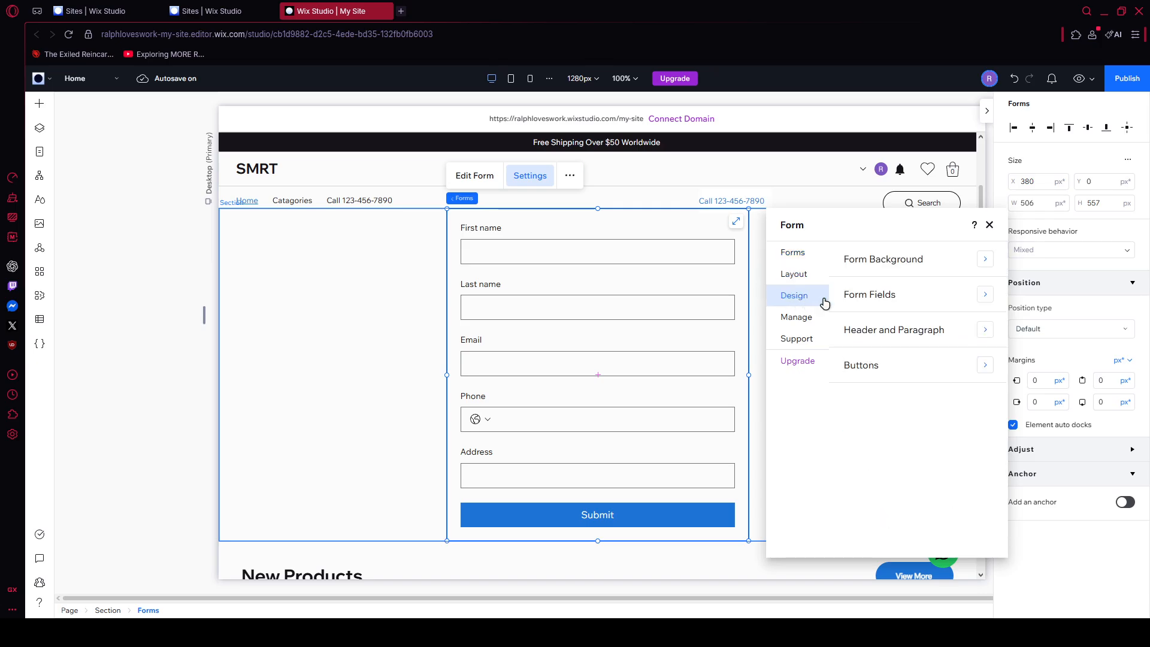
left_click(806, 318)
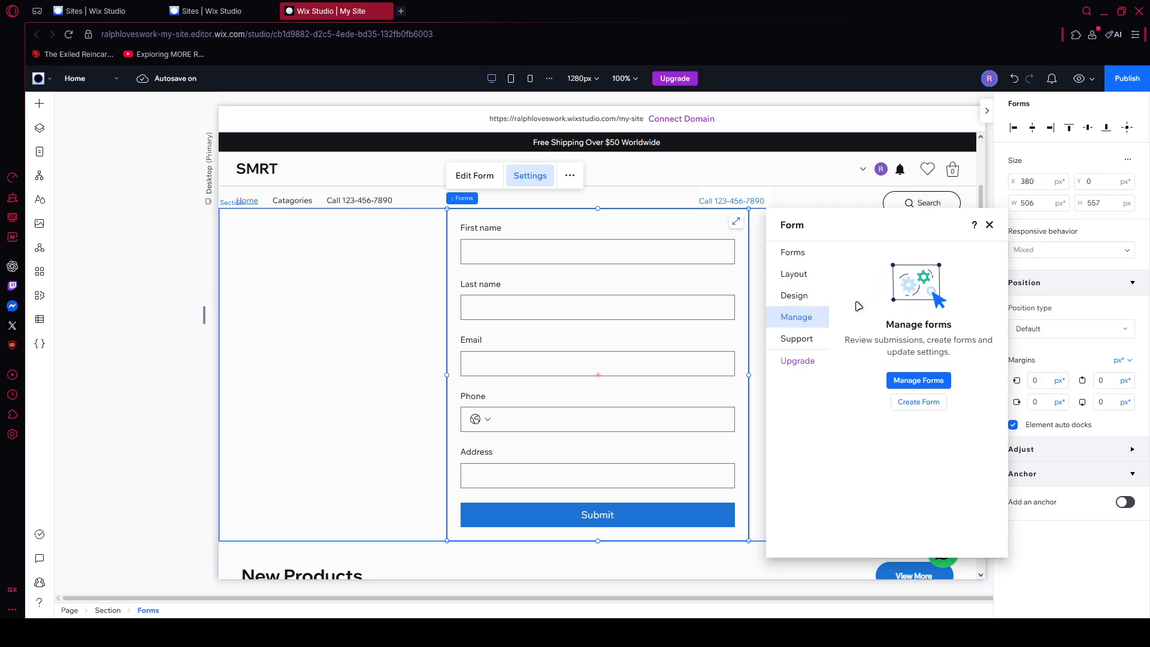
left_click(990, 226)
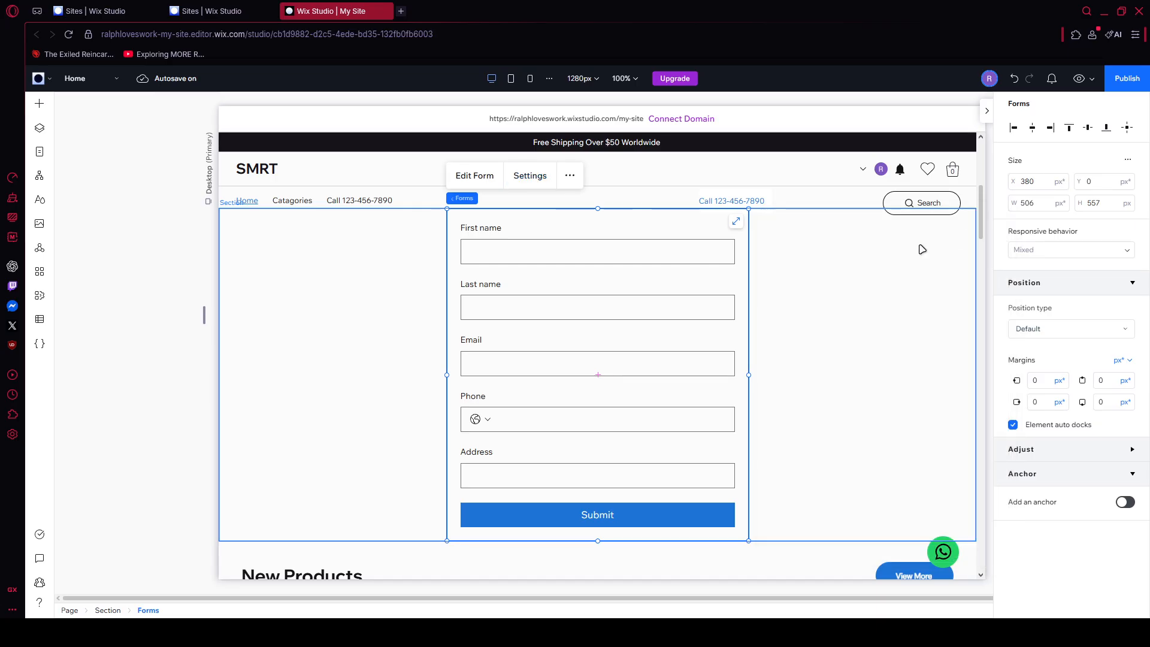
left_click(866, 265)
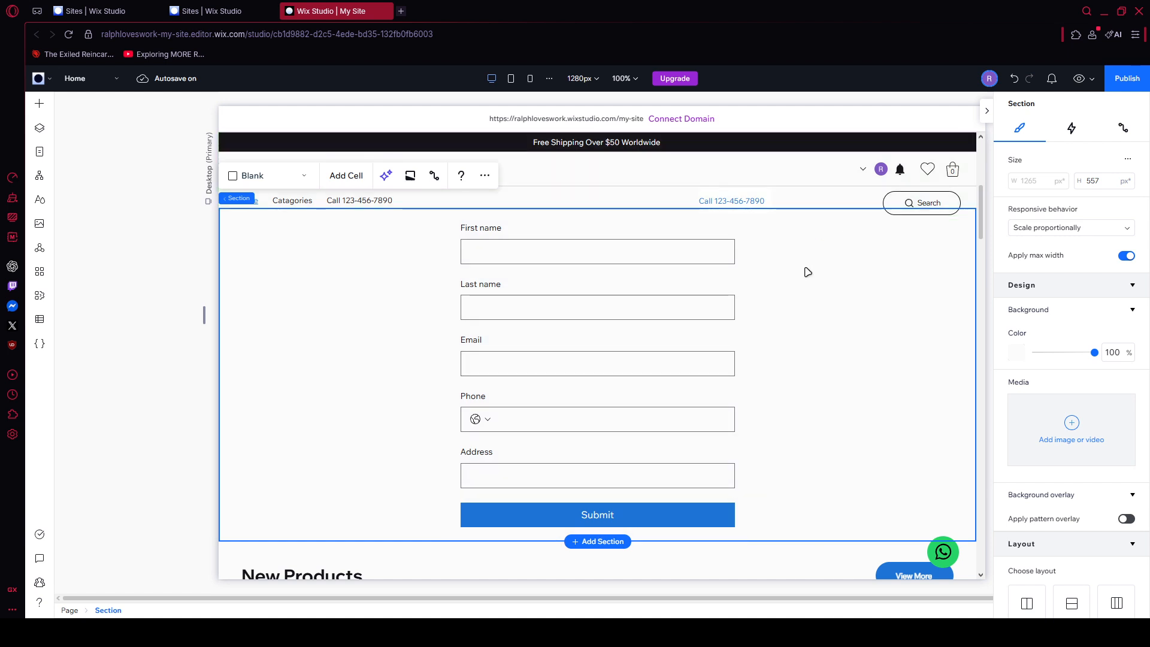
Step: Preview the site and check how the form appears below the "Sale is on!" banner
left_click(1080, 79)
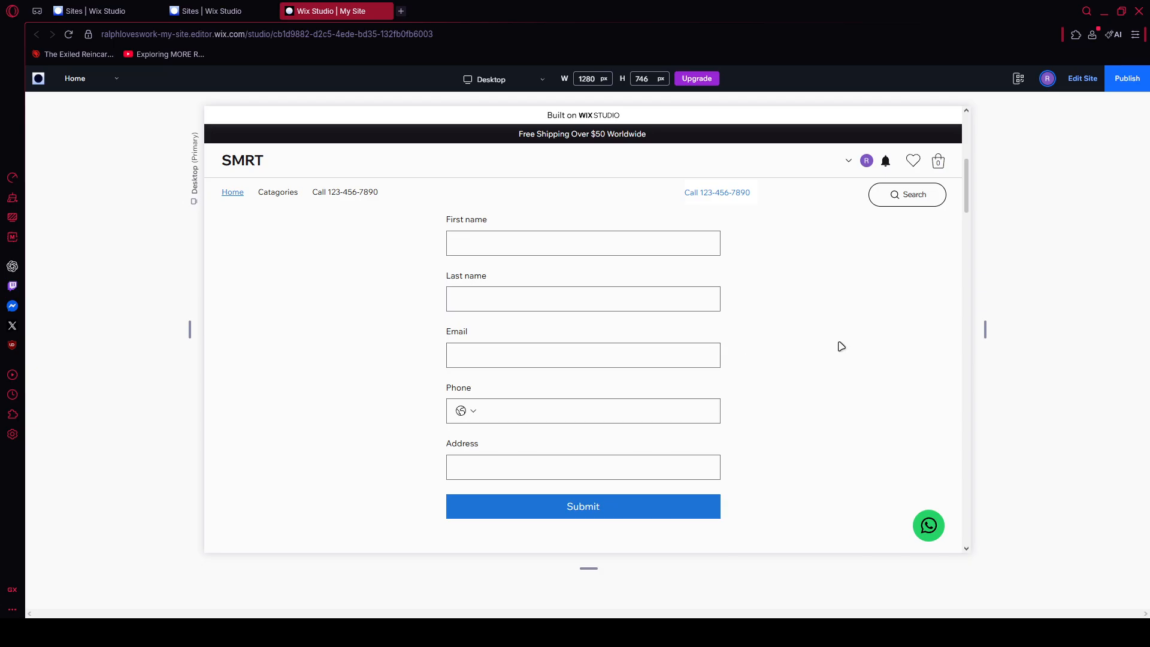
scroll(842, 346, "up", 2)
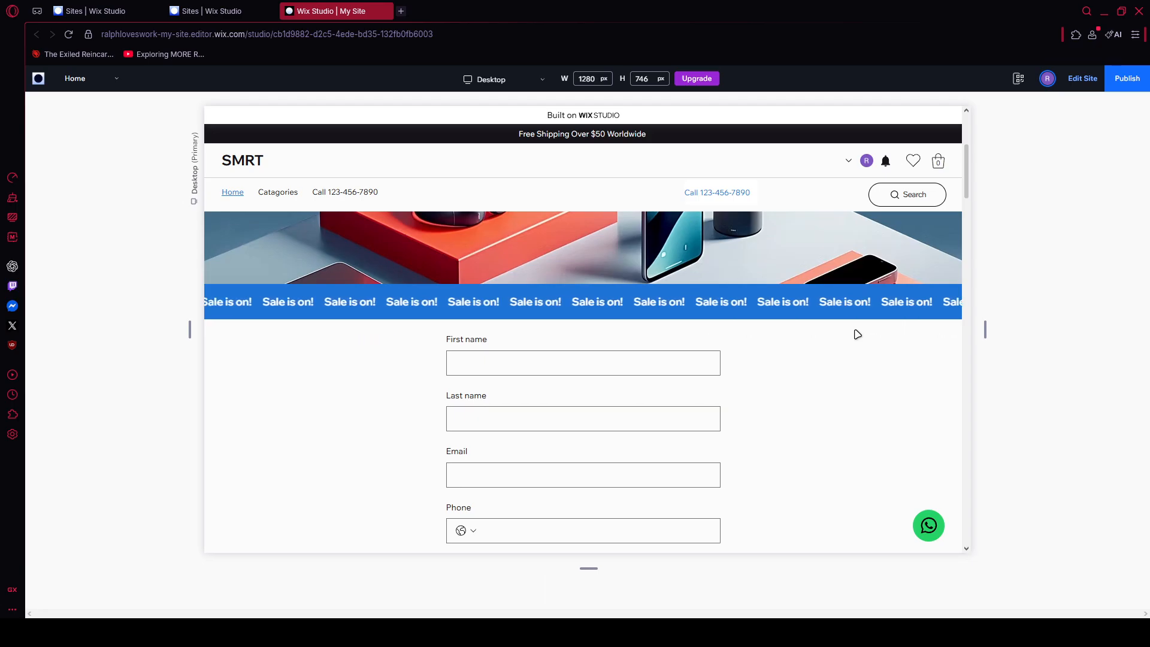
scroll(854, 346, "down", 2)
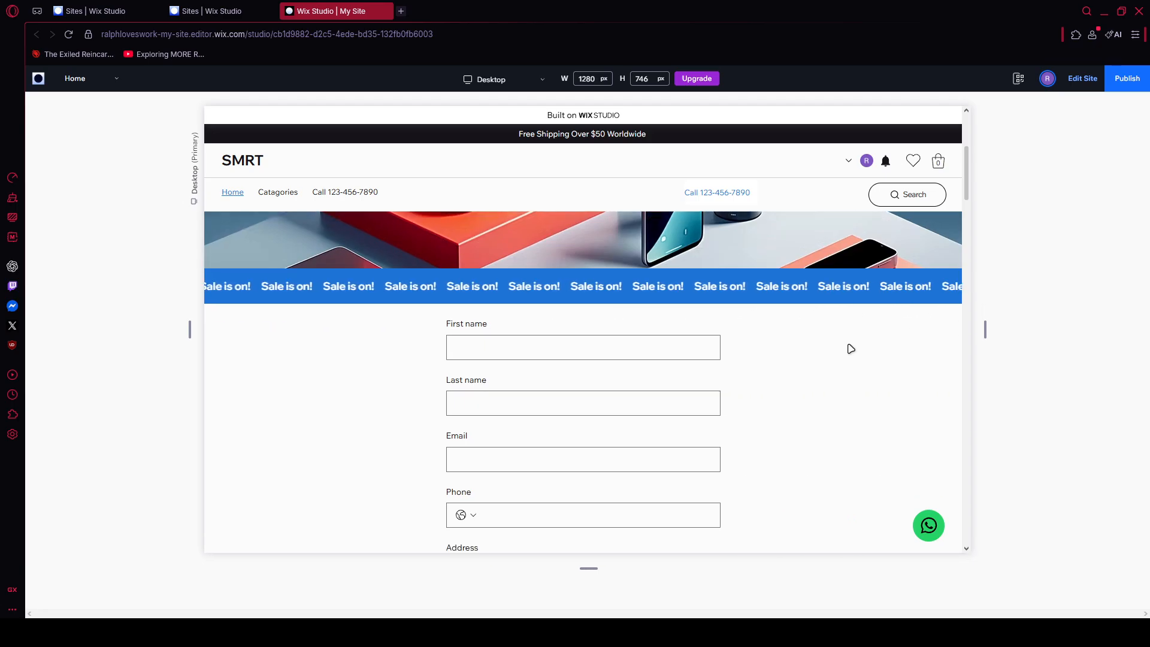